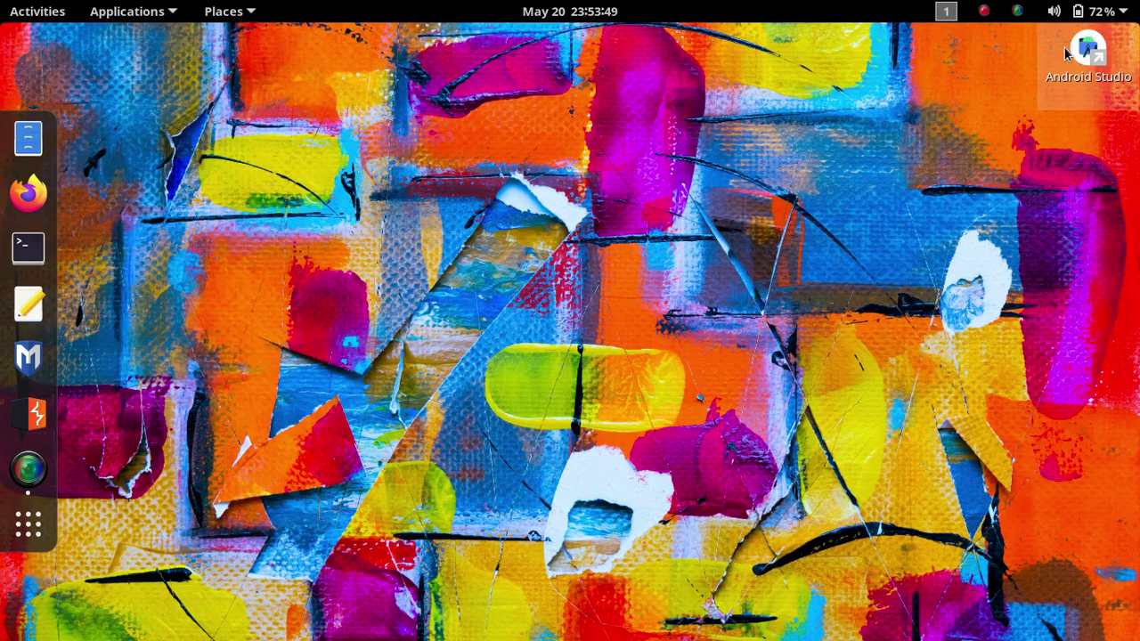
- Launch Android Studio from the desktop and start creating a new project
right_click(1065, 54)
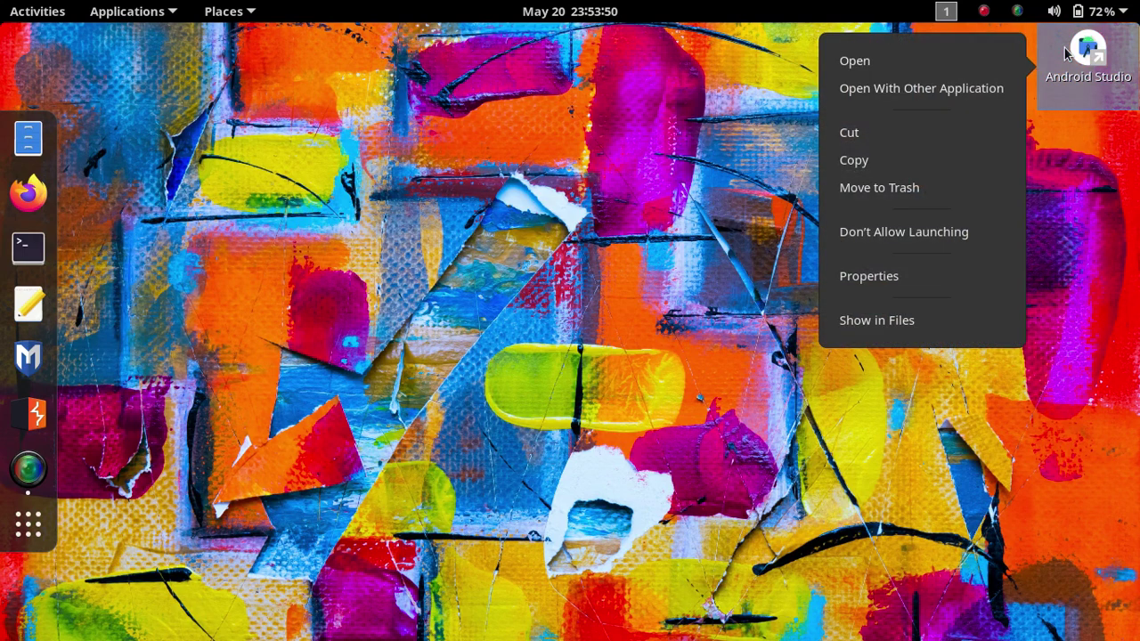
left_click(952, 54)
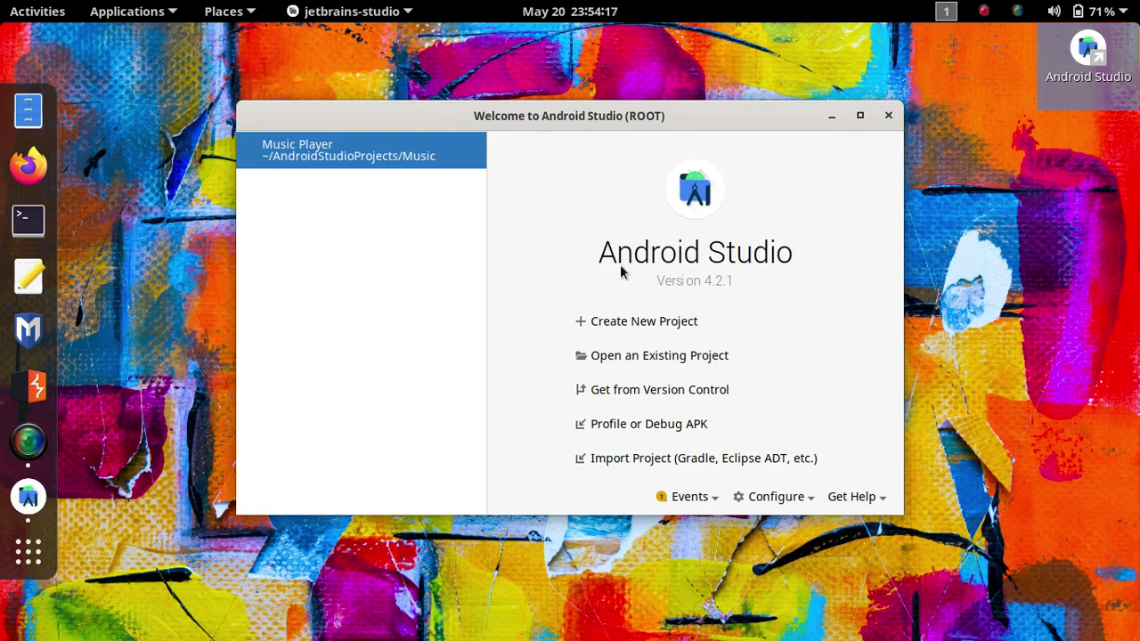
left_click(671, 323)
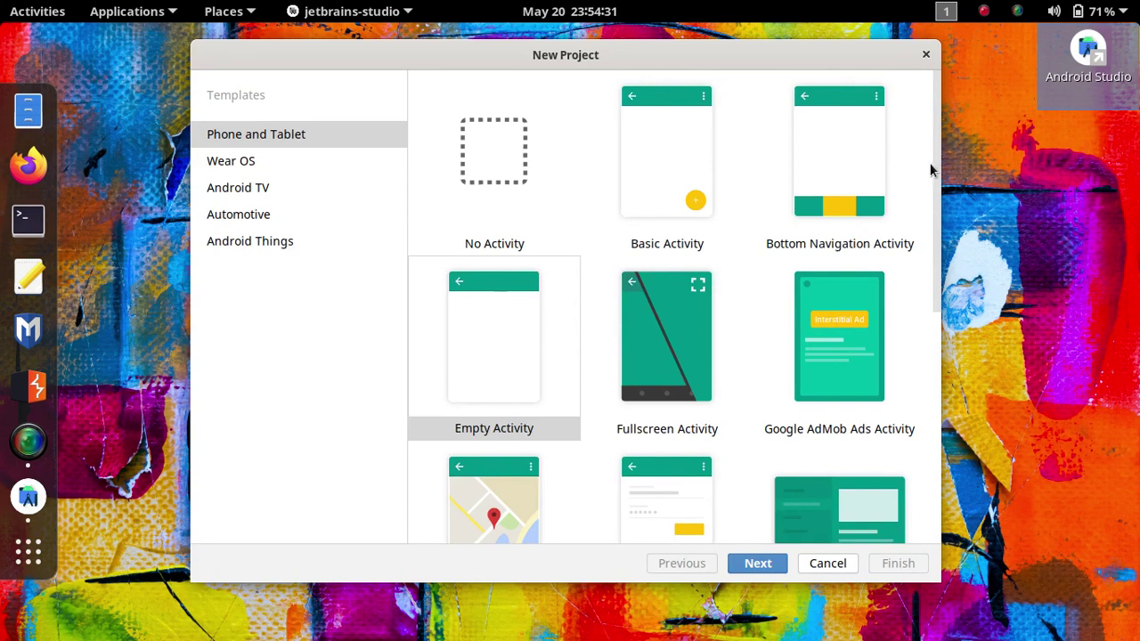
- Choose the Empty Activity template for phone and tablet and proceed to the project configuration
scroll(931, 205, "down", 3)
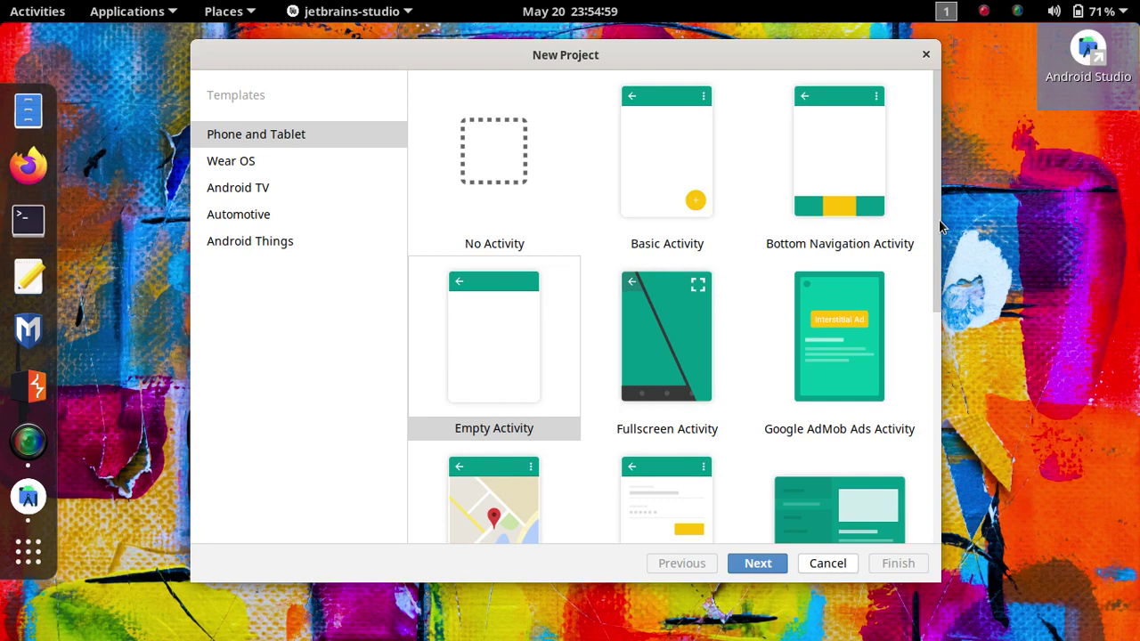
left_click(521, 328)
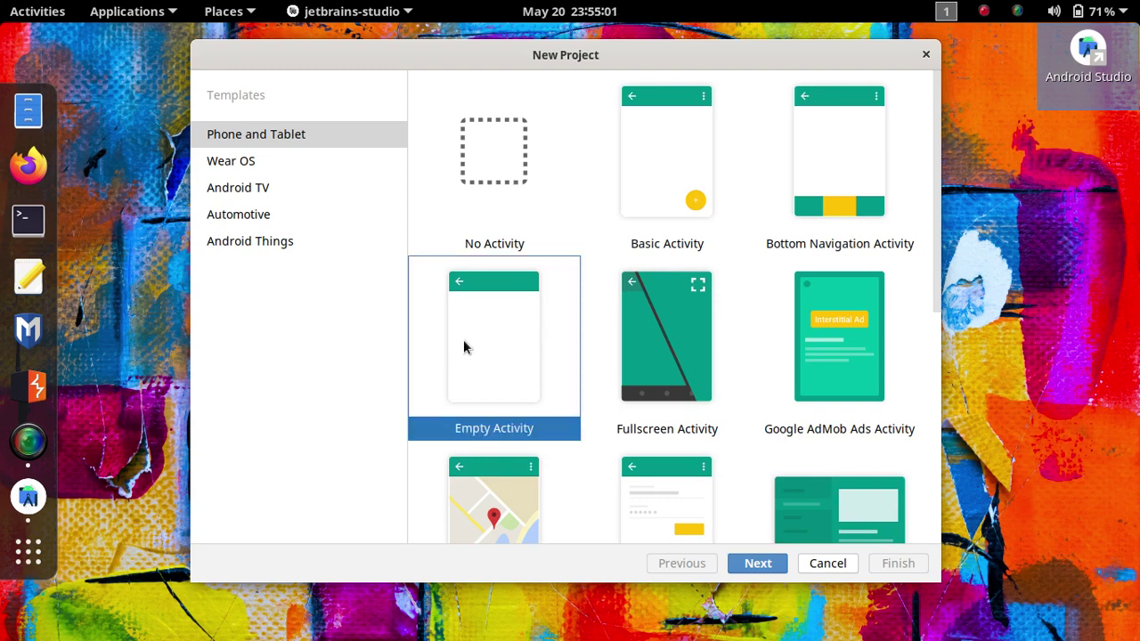
left_click(749, 563)
left_click(749, 563)
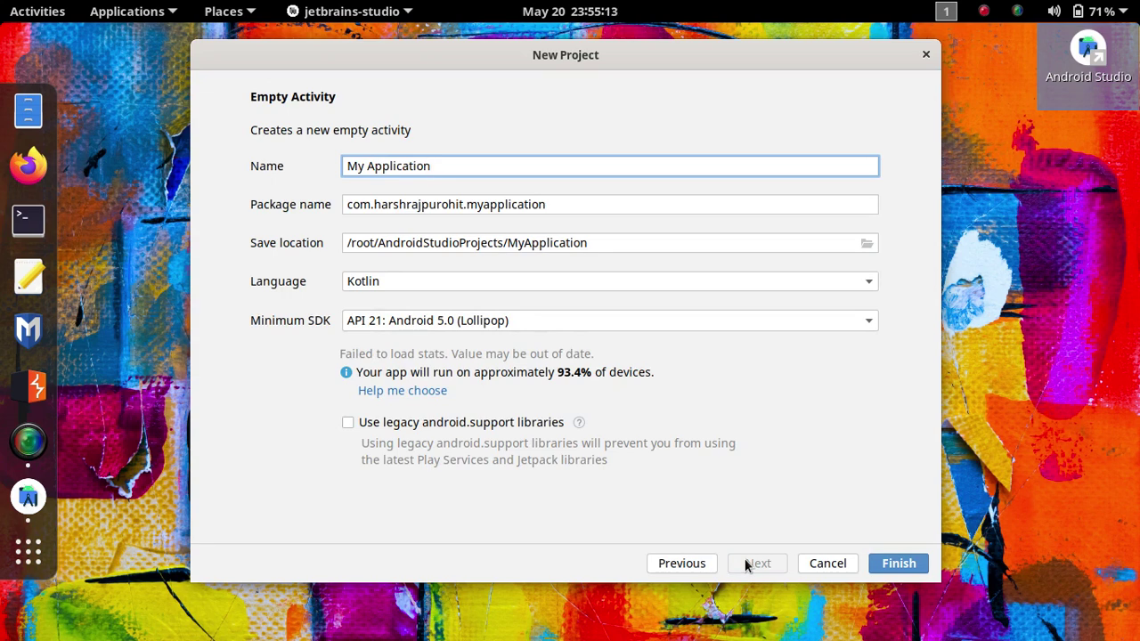
- Replace the default application name with Music Player
key("BackSpace")
key("BackSpace")
key("BackSpace")
key("BackSpace")
key("BackSpace")
key("BackSpace")
key("BackSpace")
key("BackSpace")
key("BackSpace")
key("BackSpace")
key("BackSpace")
key("BackSpace")
key("BackSpace")
key("BackSpace")
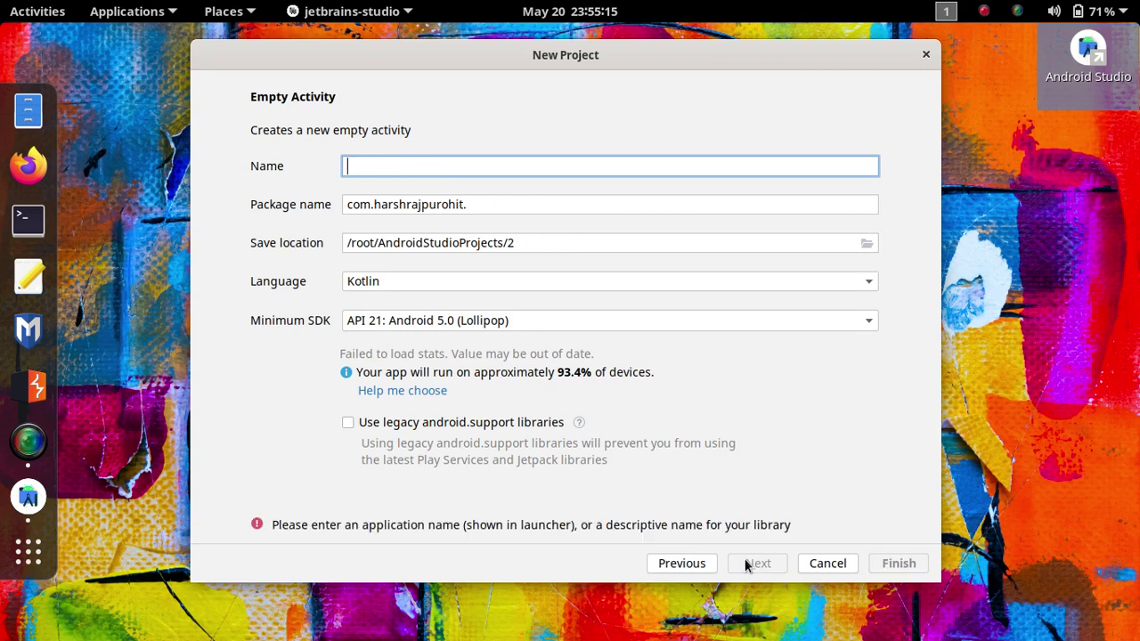
type("Mus")
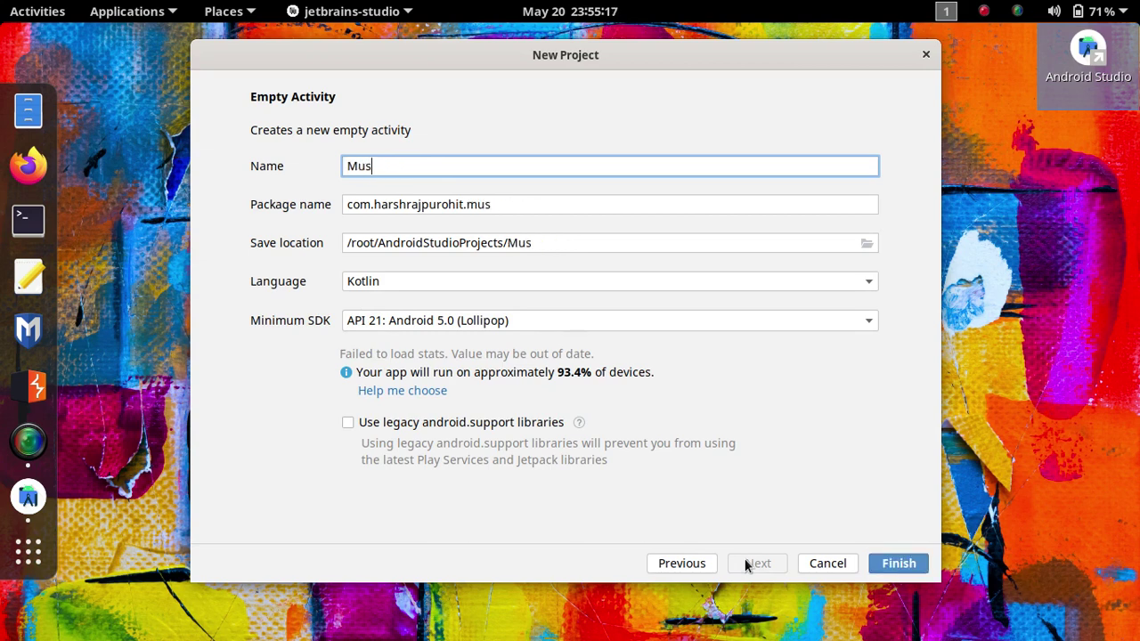
type("ic Player")
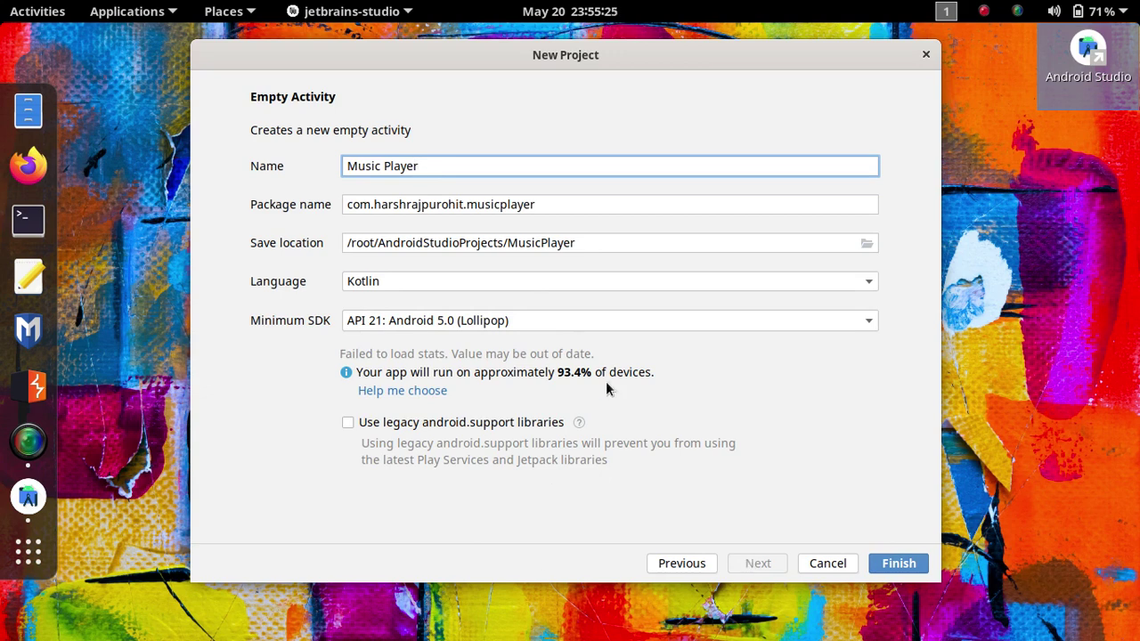
- Capitalize the surname's initial in the package name and change its last part to musicPlayer
left_click(579, 203)
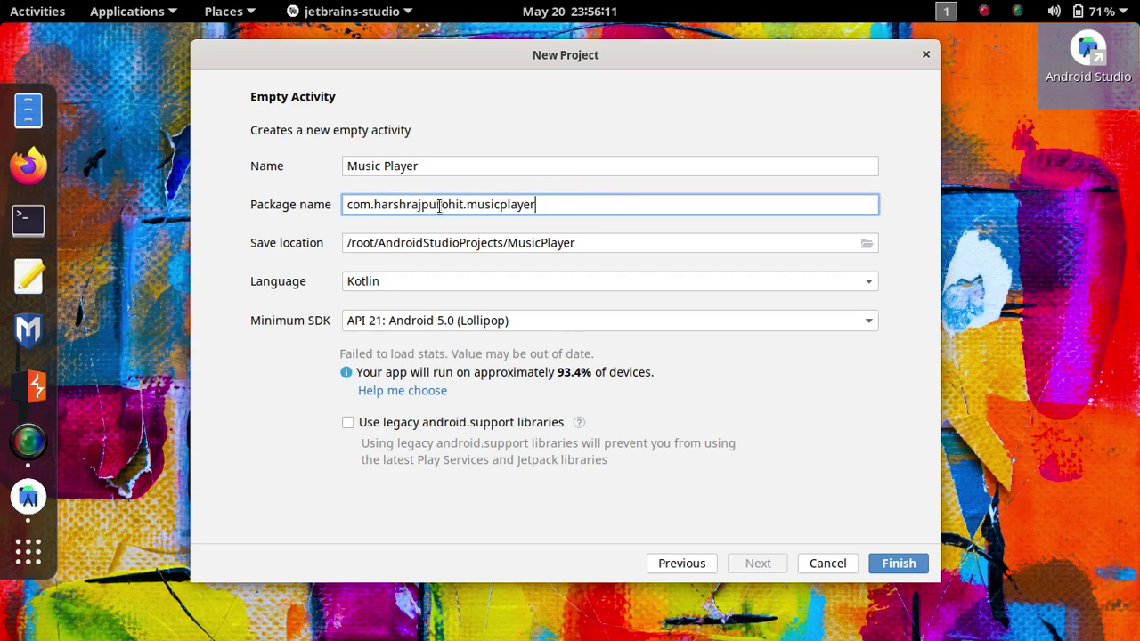
left_click(410, 204)
key("BackSpace")
type("R")
left_click(505, 203)
key("BackSpace")
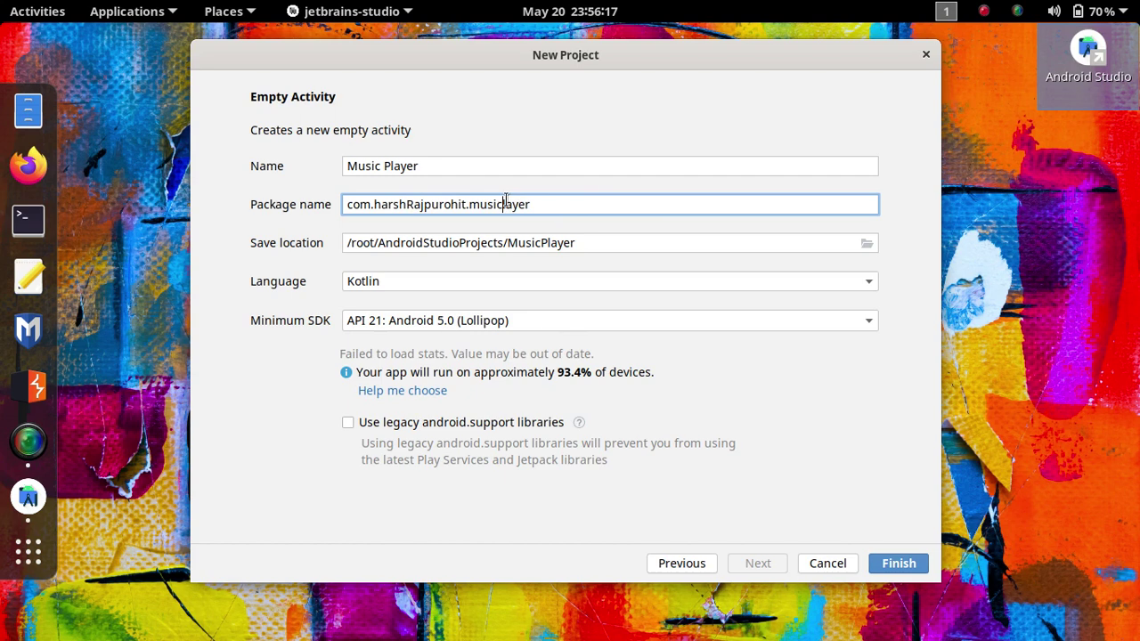
type("P")
- Keep the default save location and select Kotlin as the project's programming language
left_click(604, 247)
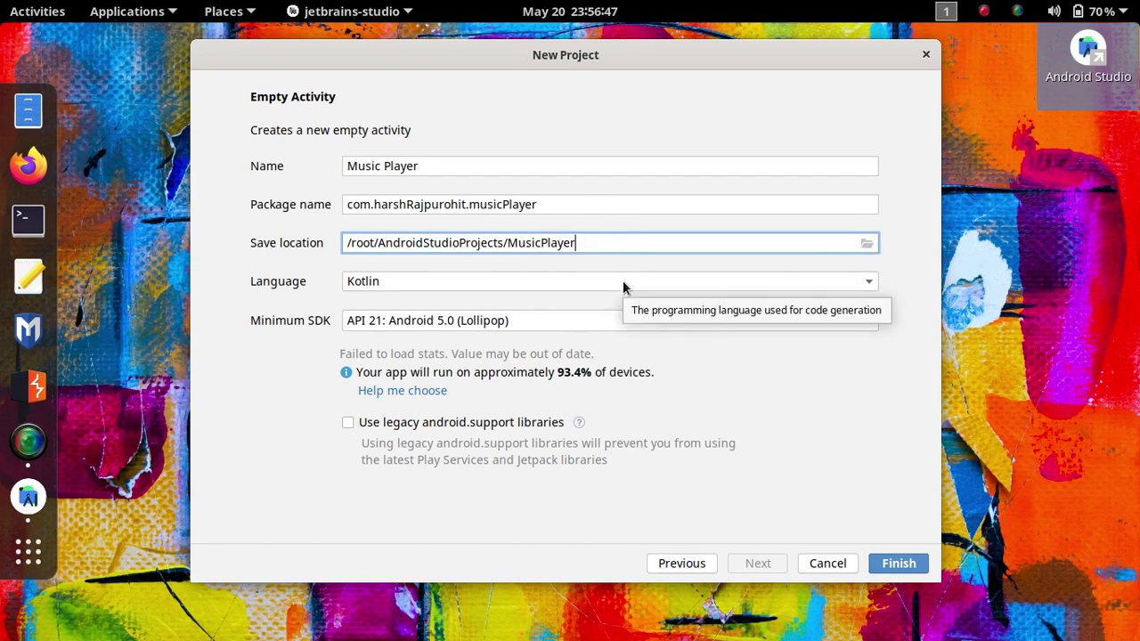
left_click(501, 288)
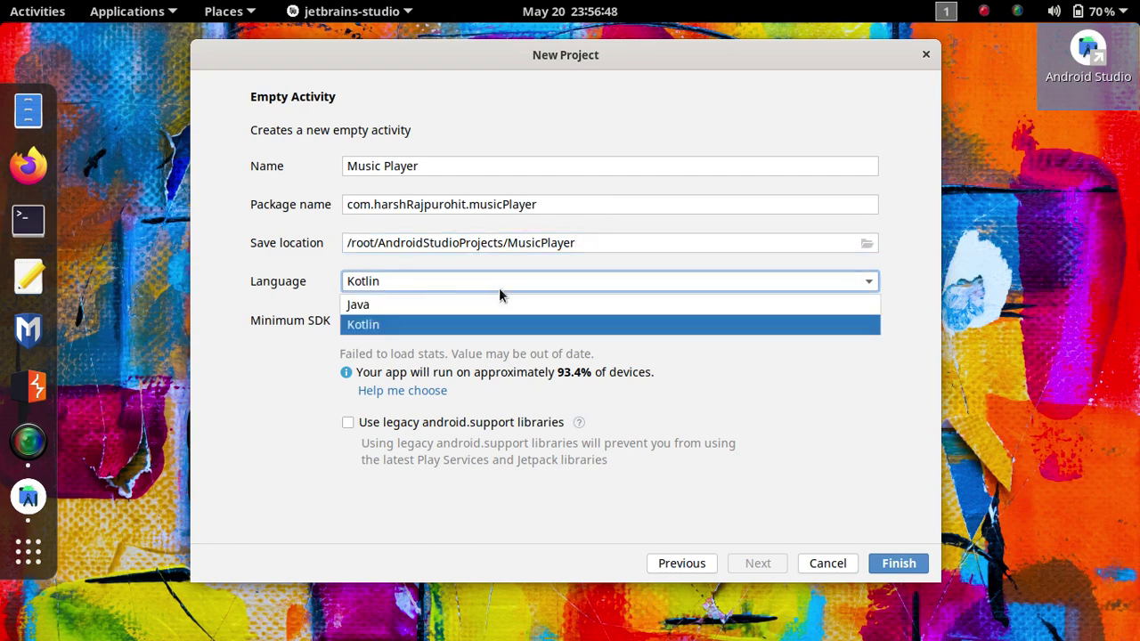
left_click(407, 324)
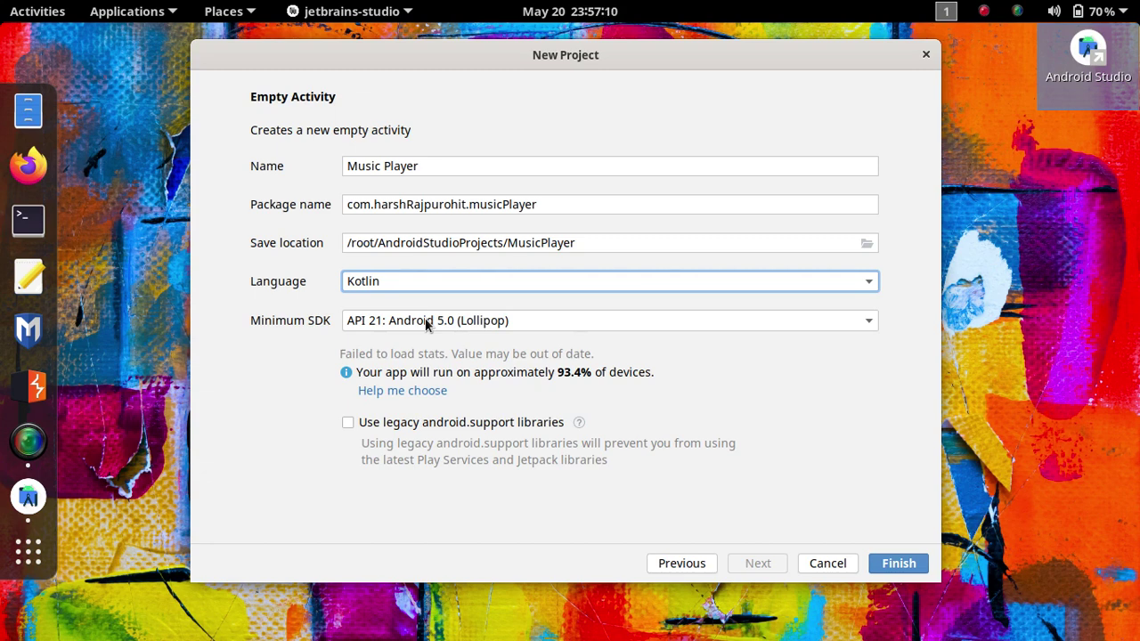
- Set the project's minimum SDK to API 16: Android 4.1 (Jelly Bean)
left_click(425, 321)
left_click(424, 320)
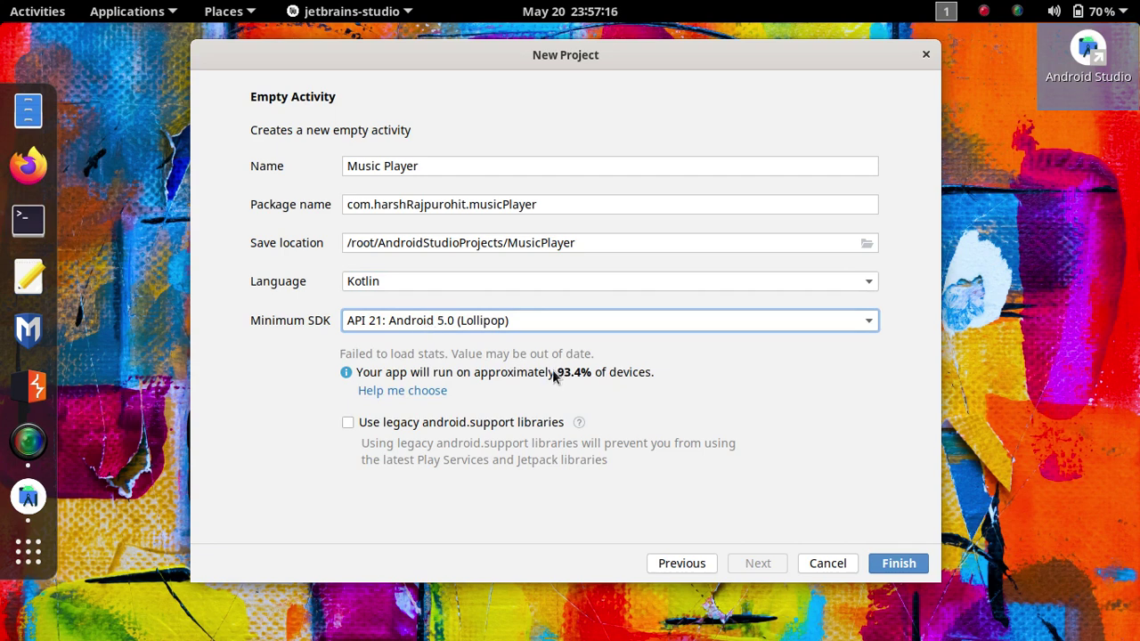
left_click(491, 323)
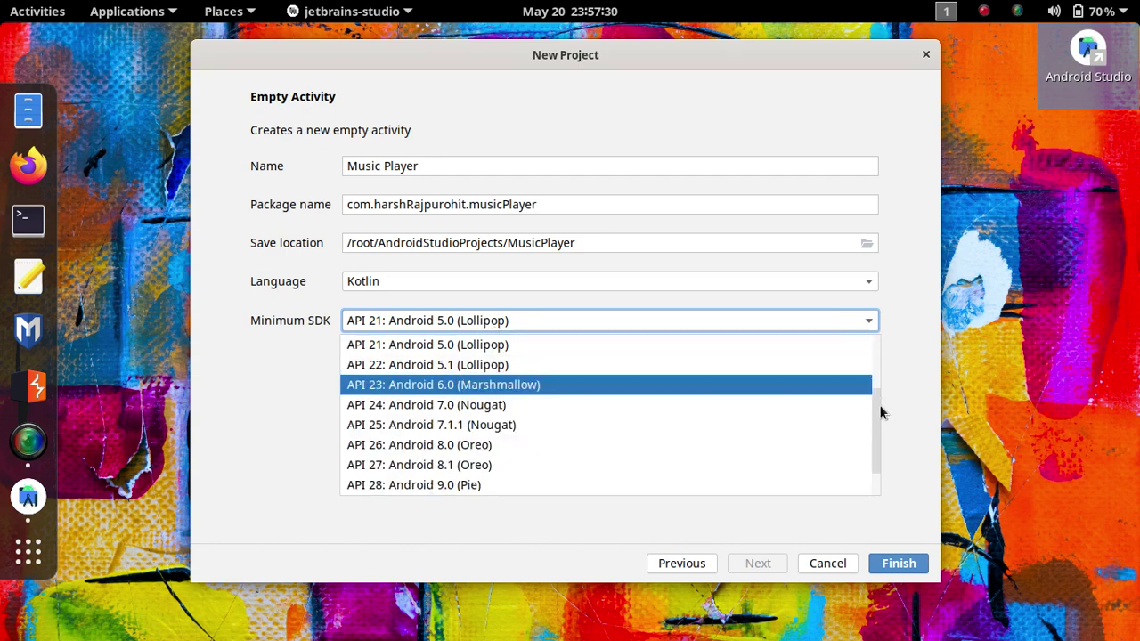
left_click_drag(873, 413, 868, 352)
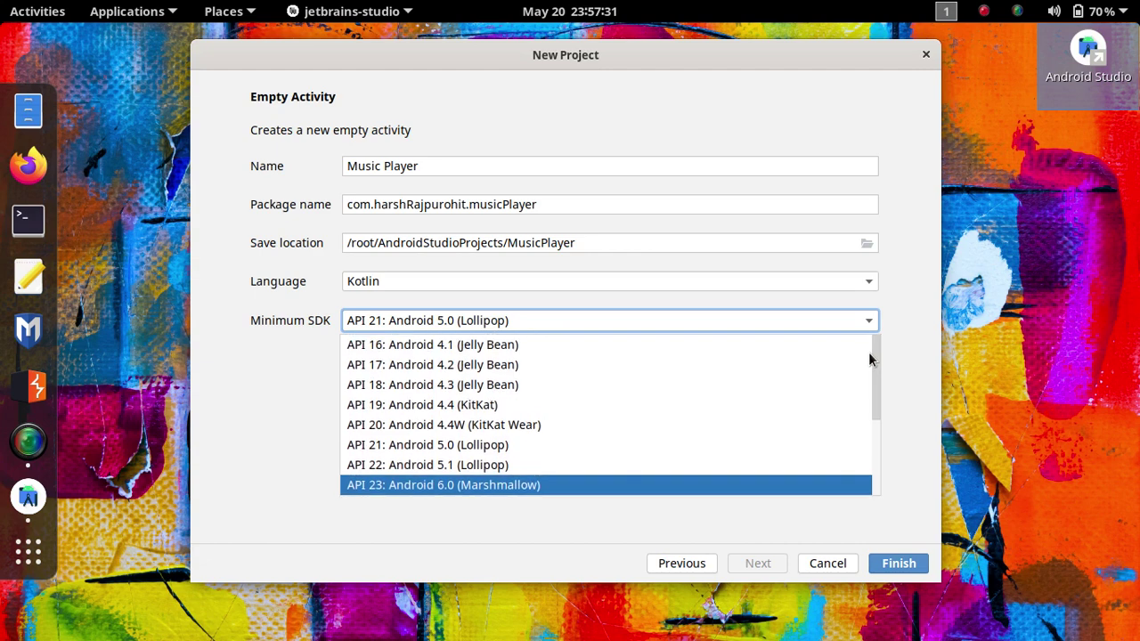
left_click(488, 344)
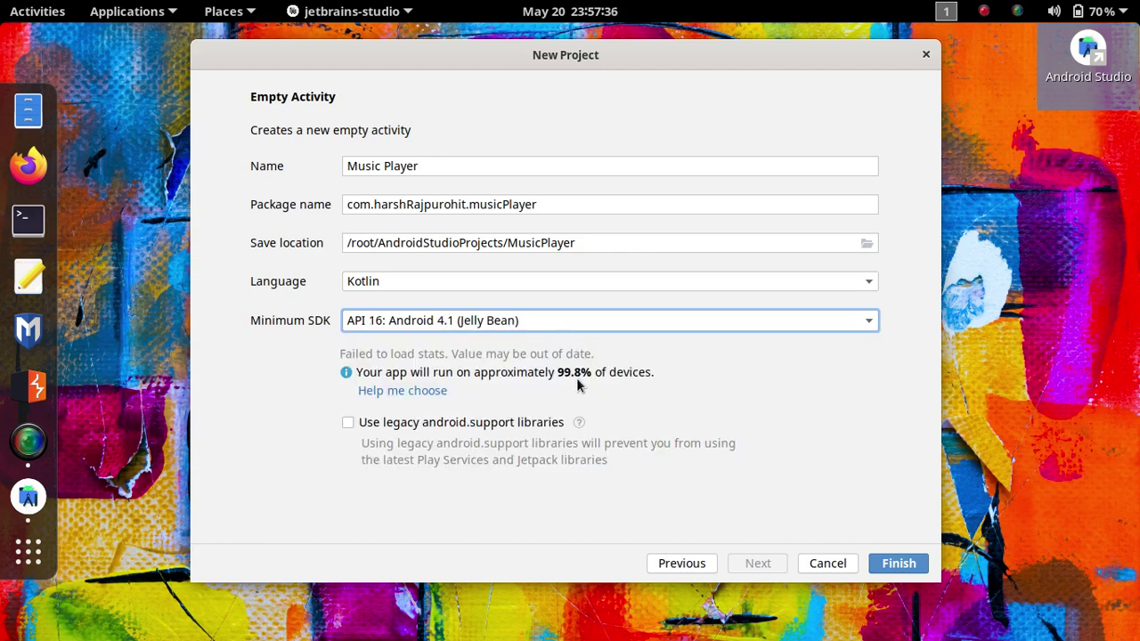
- Set the minimum SDK to API 21: Android 5.0 (Lollipop) and finish creating the project
left_click(472, 320)
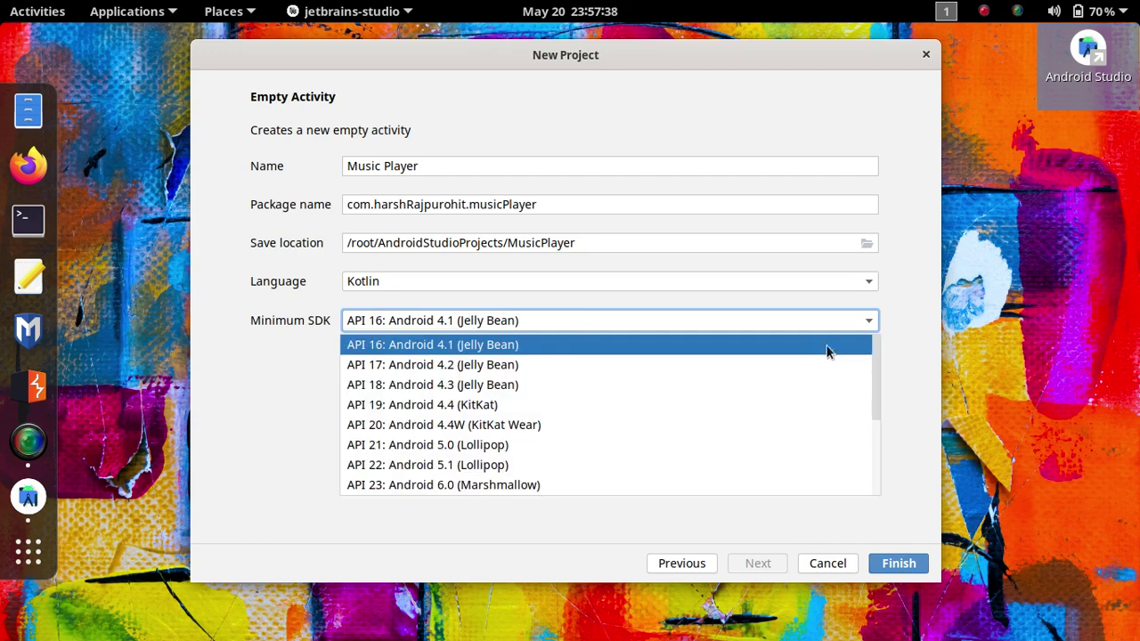
left_click_drag(875, 364, 872, 393)
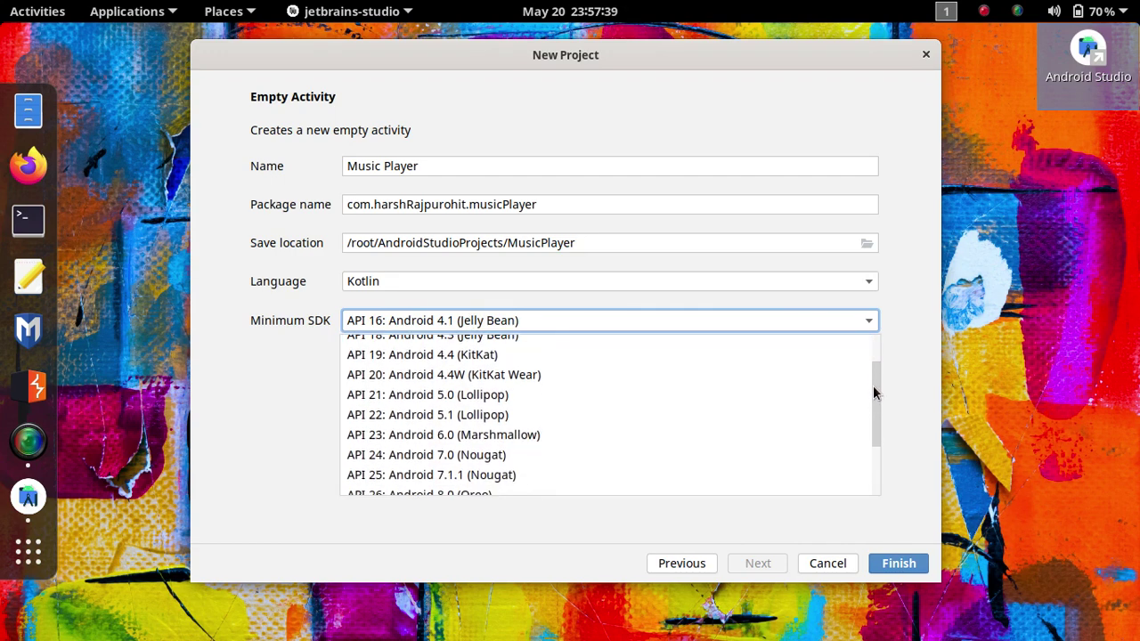
left_click(558, 394)
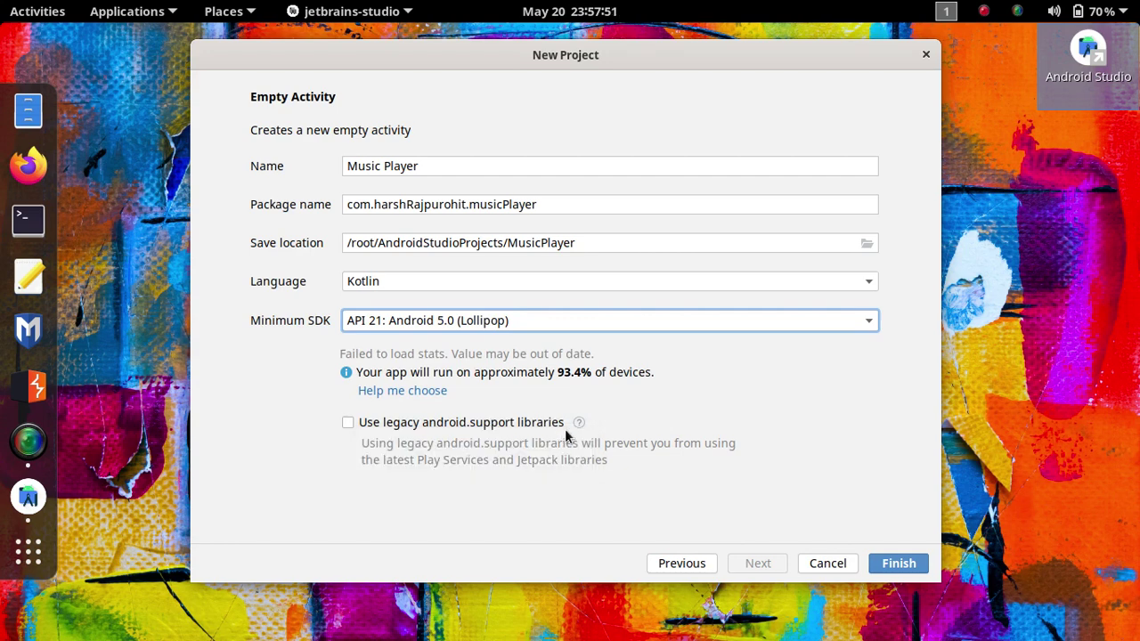
left_click(908, 567)
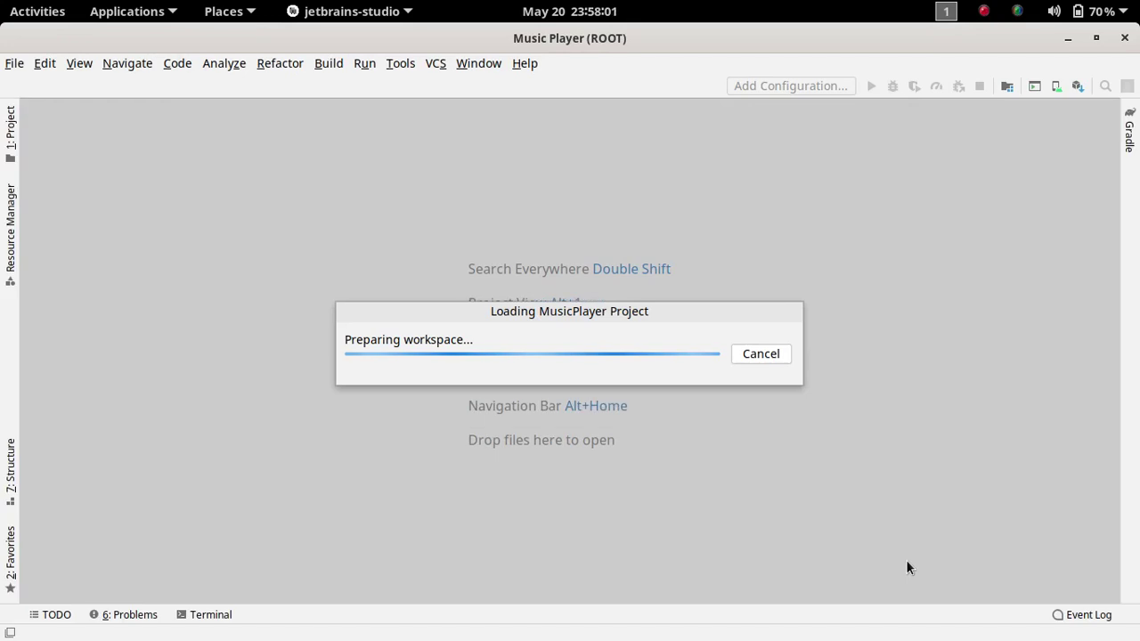
- Turn on the computer's Wi-Fi while the project loads
left_click(1075, 9)
left_click(1016, 11)
left_click(1074, 11)
left_click(979, 138)
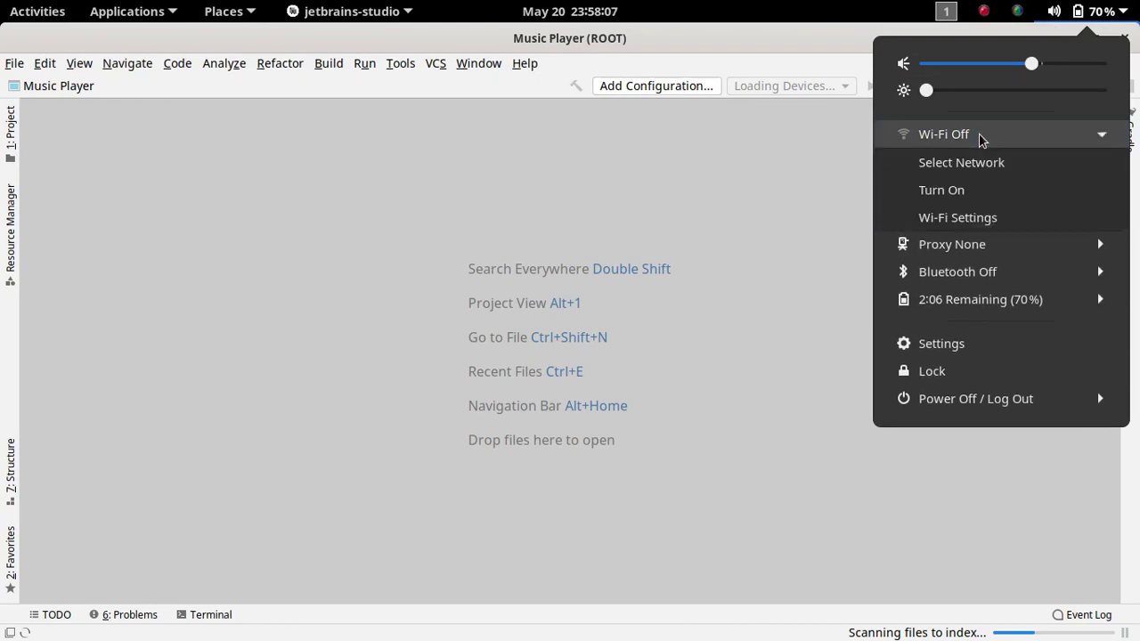
left_click(935, 188)
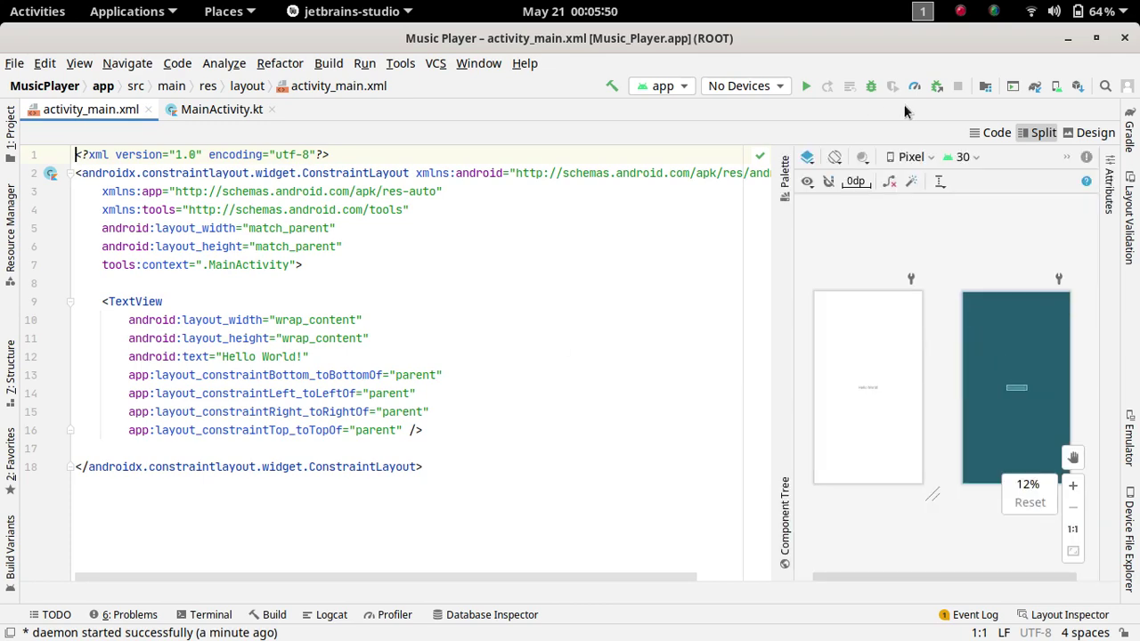
- Switch the activity_main.xml layout editor to the Design view
left_click(1094, 132)
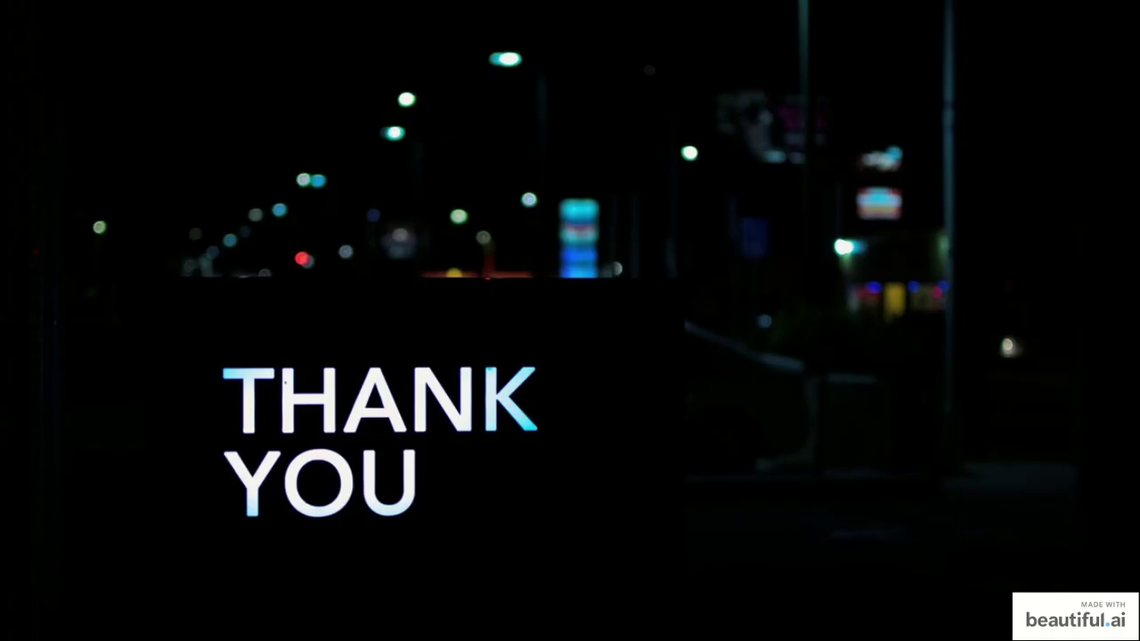